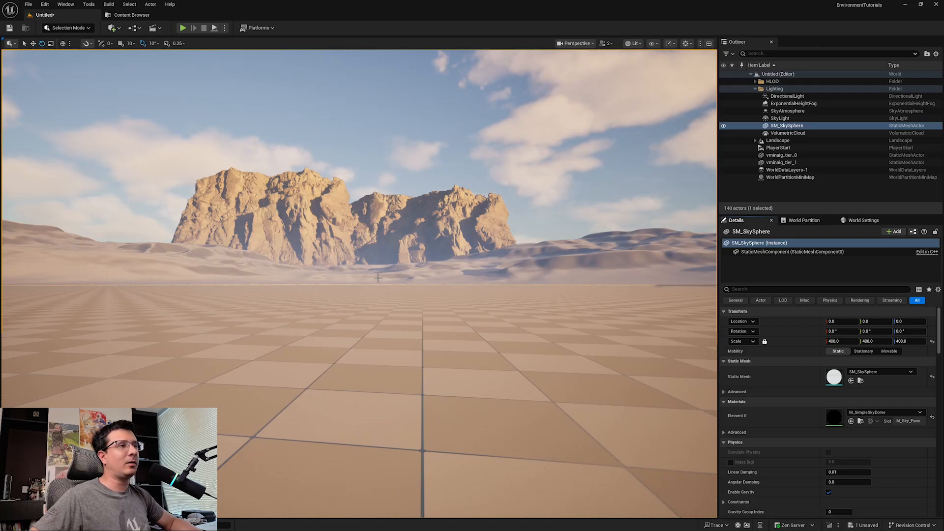
# Select the left mountain mesh vminaig_tier_0 and test-play the level to see it vanish at distance
pyautogui.click(298, 227)
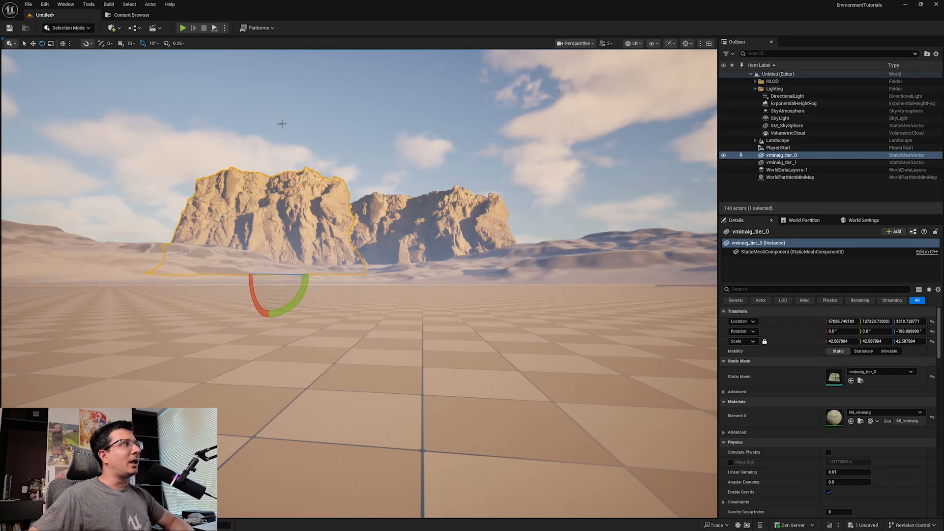
pyautogui.click(184, 28)
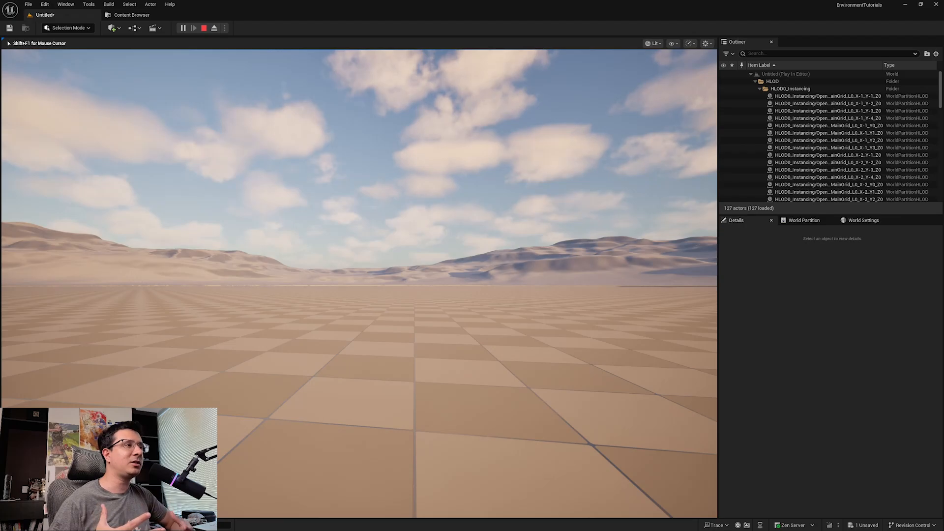
pyautogui.press('Escape')
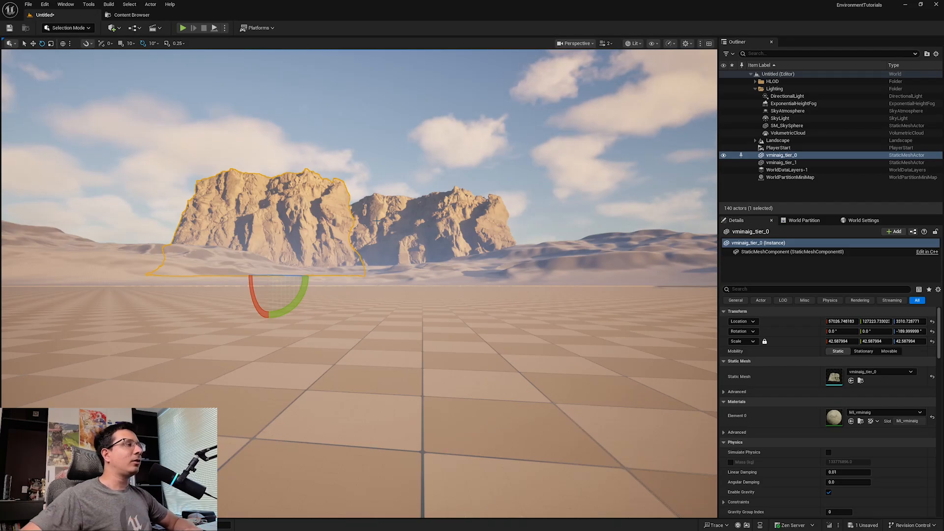
pyautogui.click(376, 171)
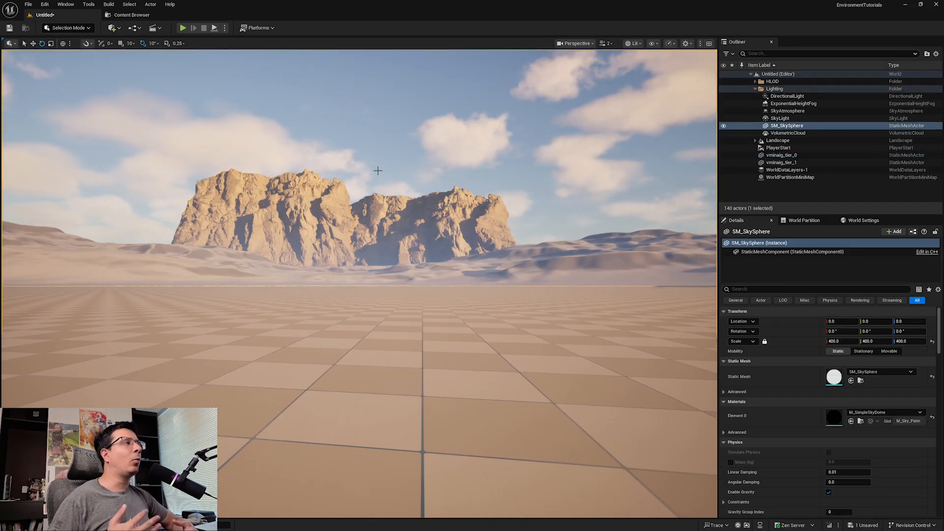
pyautogui.click(329, 209)
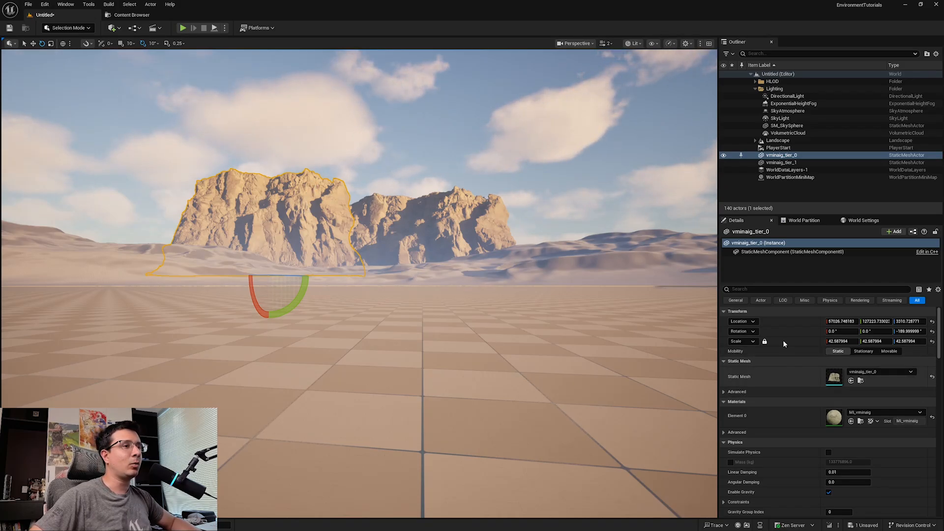
pyautogui.scroll(-3, 777, 356)
pyautogui.scroll(-3, 784, 350)
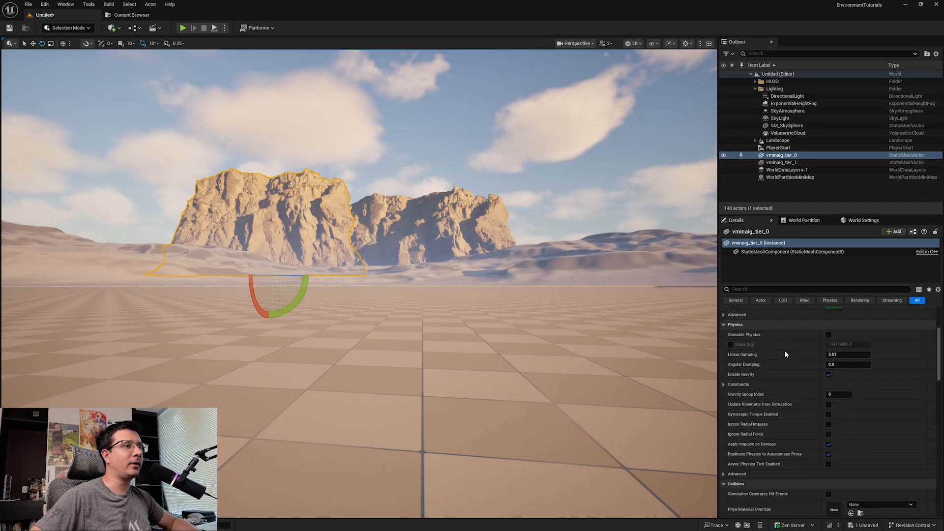
pyautogui.scroll(-3, 786, 351)
pyautogui.scroll(-3, 787, 350)
pyautogui.scroll(-3, 788, 350)
pyautogui.scroll(-3, 789, 349)
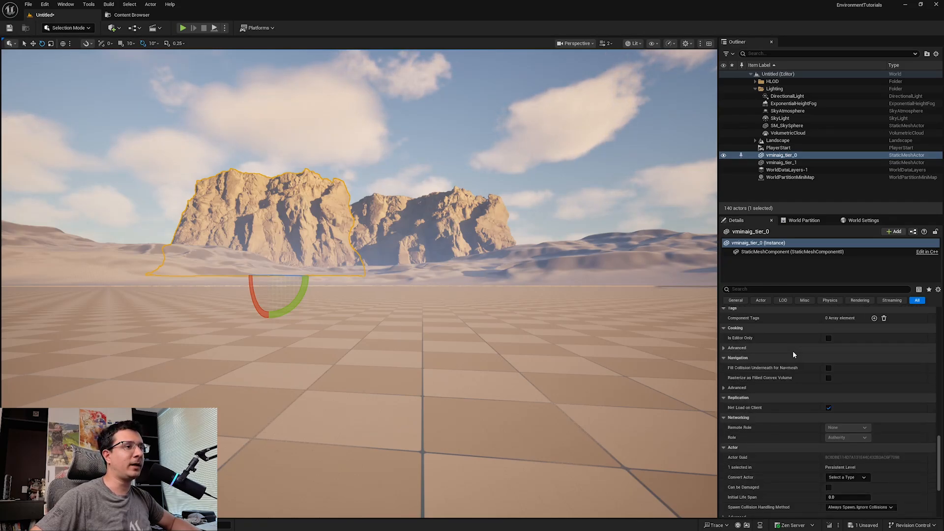
pyautogui.scroll(-3, 792, 351)
pyautogui.scroll(-2, 772, 384)
# Turn off Is Spatially Loaded under World Partition Advanced for vminaig_tier_0
pyautogui.click(741, 462)
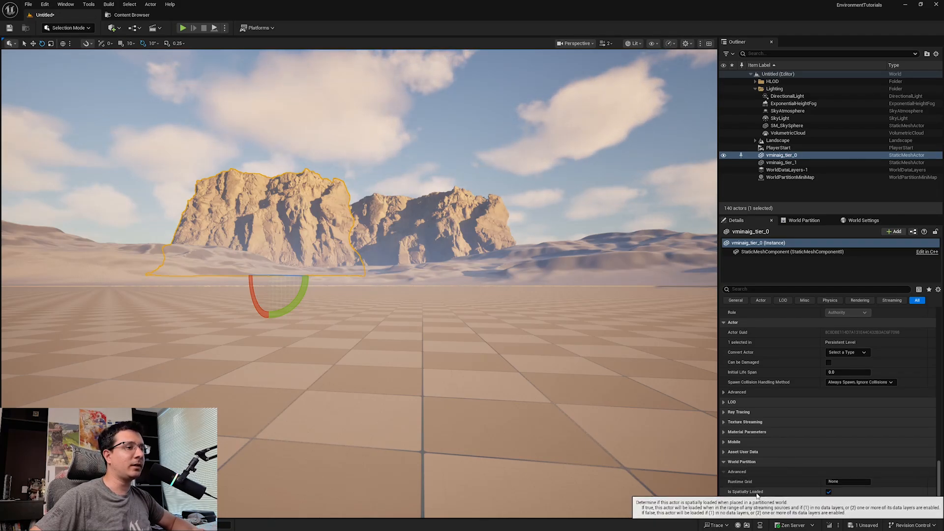
pyautogui.click(829, 492)
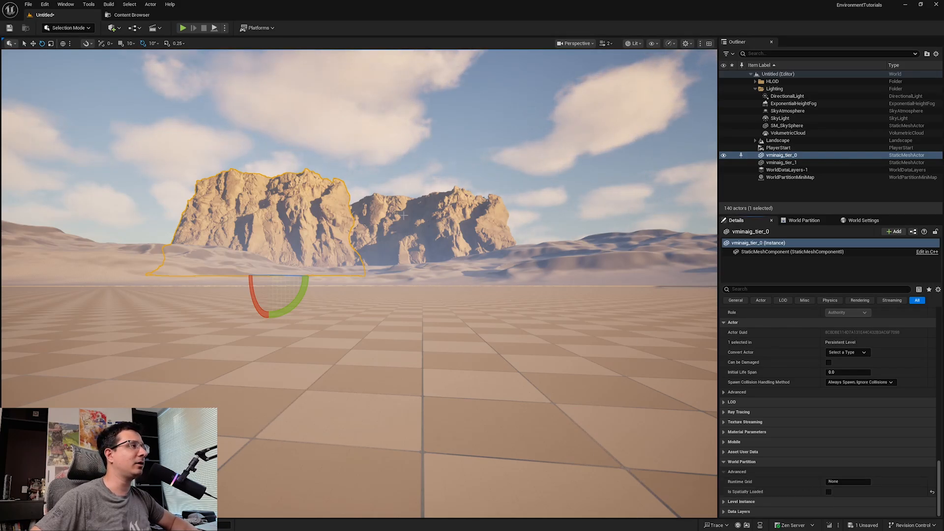
pyautogui.click(781, 162)
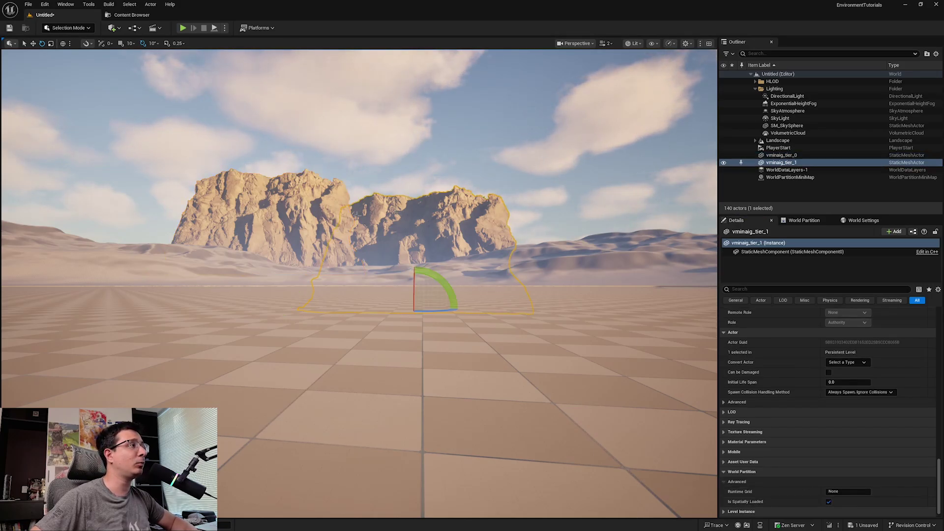
pyautogui.click(332, 208)
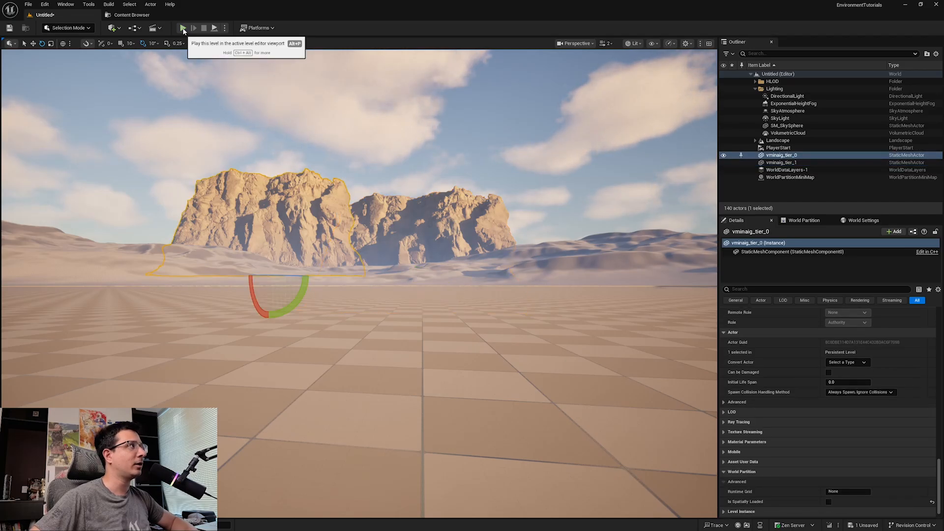
pyautogui.click(182, 27)
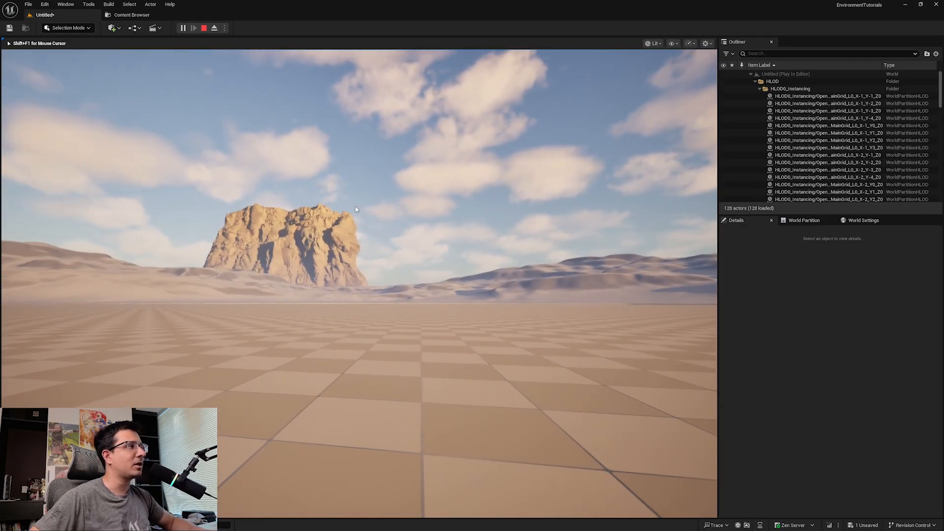
pyautogui.press('Escape')
# Turn off Is Spatially Loaded for the right mountain mesh vminaig_tier_1
pyautogui.click(478, 290)
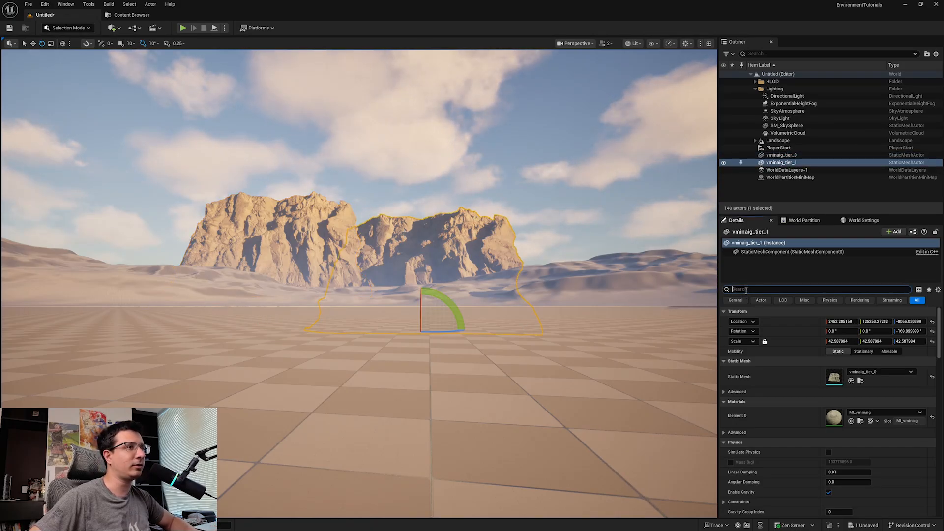
pyautogui.write('nais sp')
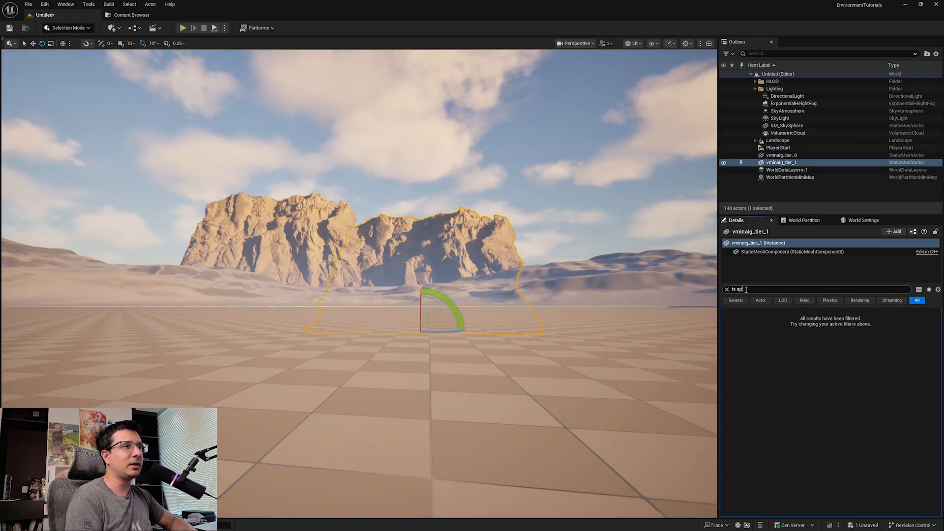
pyautogui.write('ti')
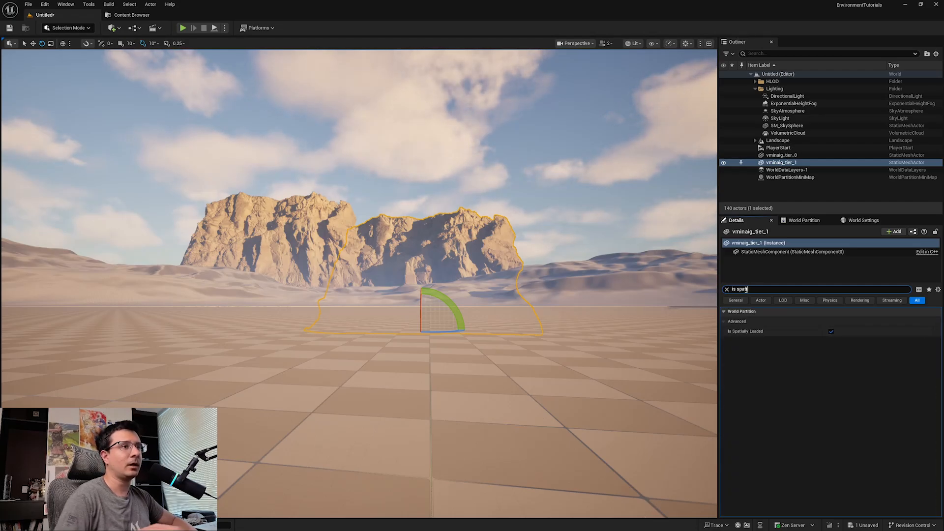
pyautogui.click(832, 330)
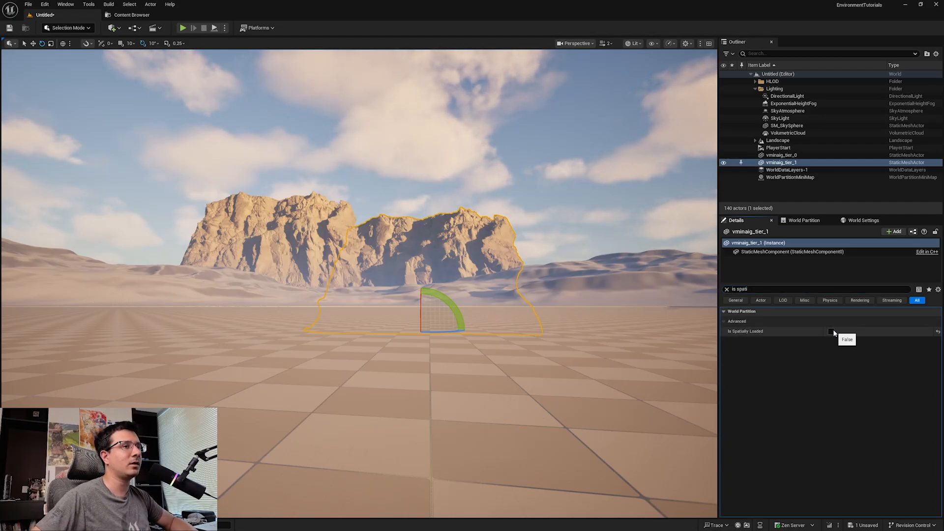
pyautogui.click(183, 28)
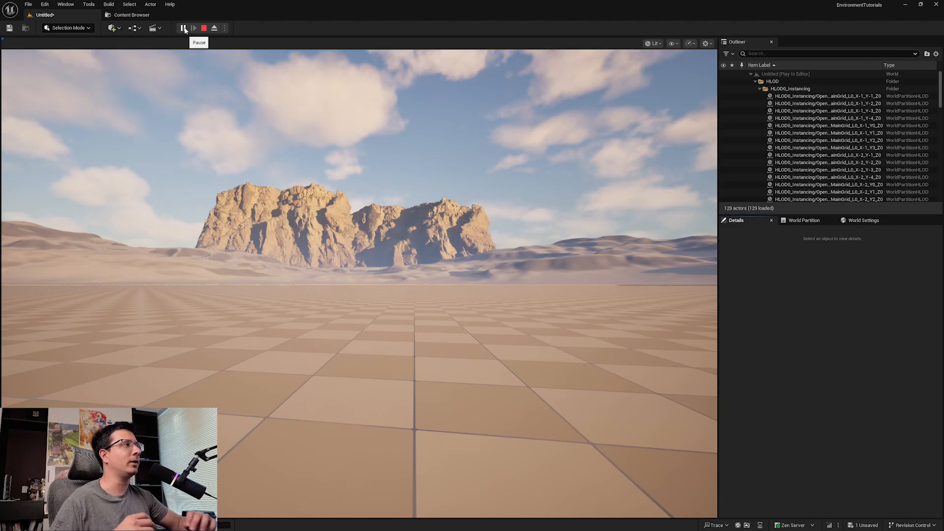
pyautogui.click(308, 249)
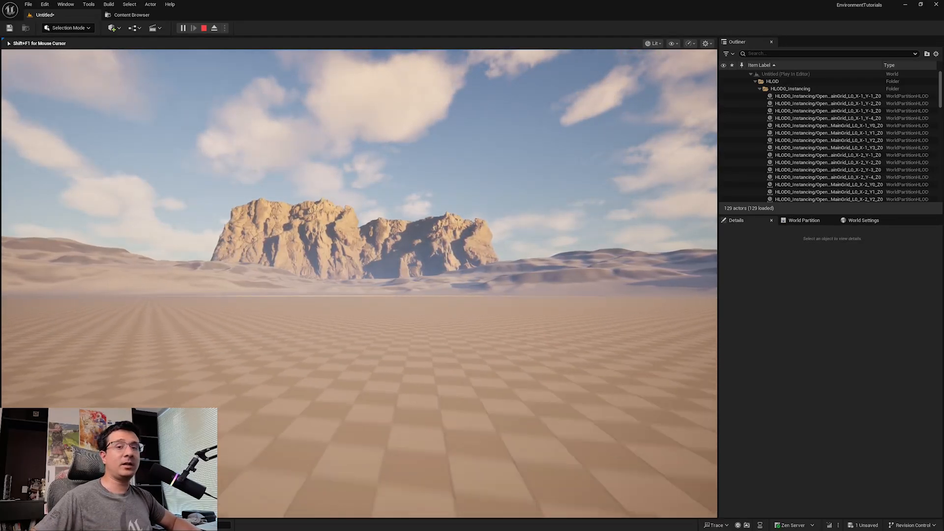
pyautogui.press('Escape')
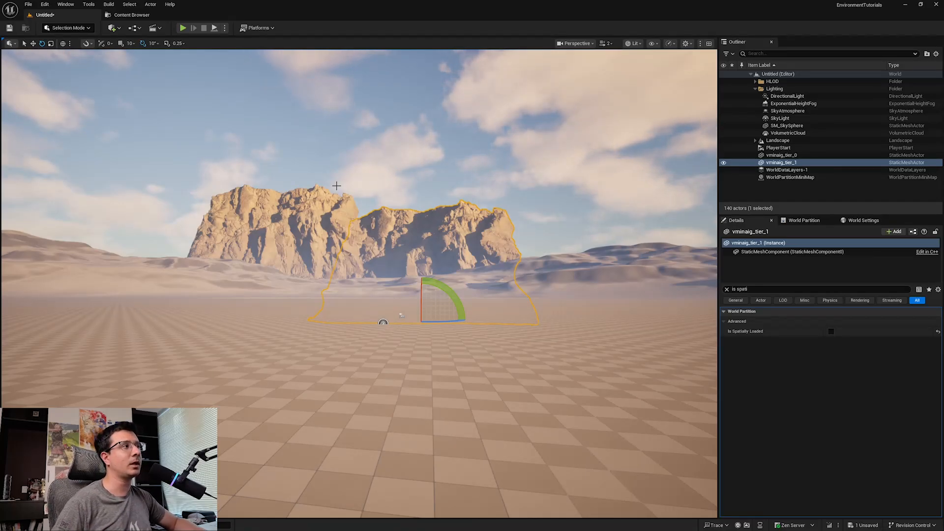
pyautogui.press('Escape')
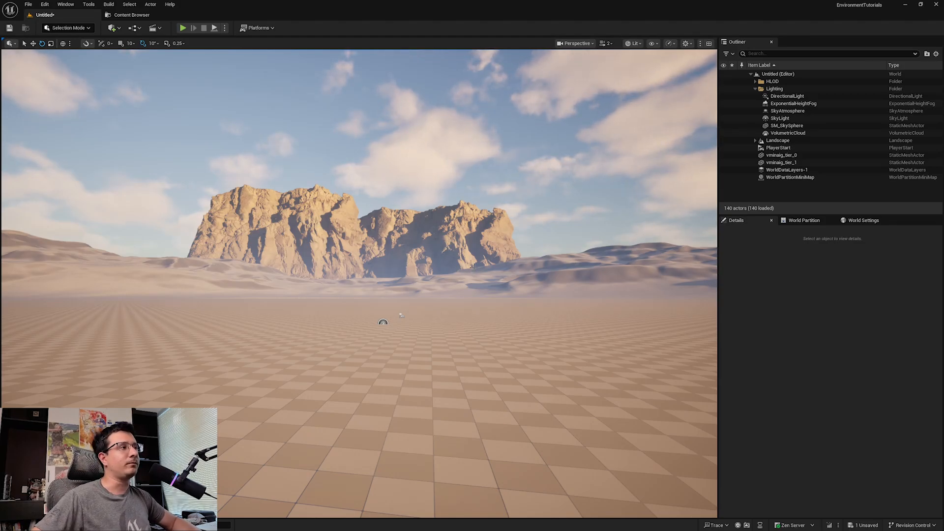
pyautogui.moveTo(401, 315); pyautogui.dragTo(414, 310, button='right')
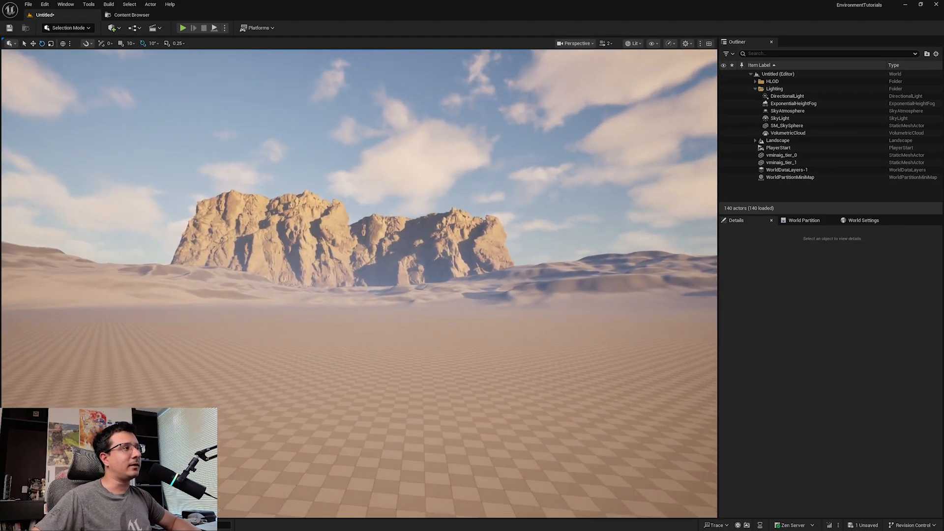